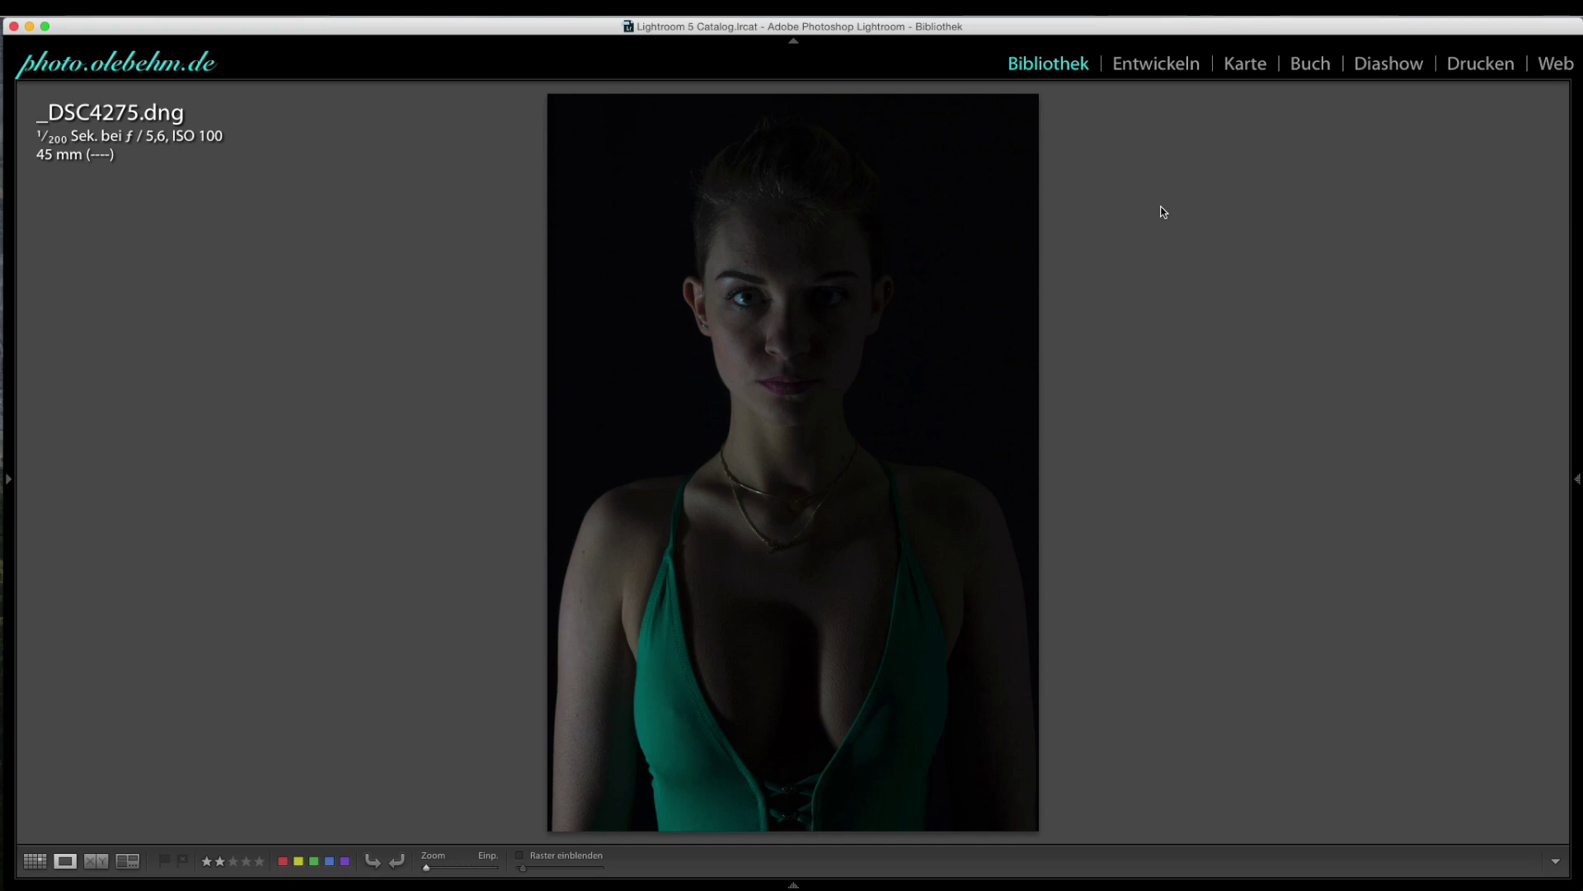
pyautogui.click(827, 331)
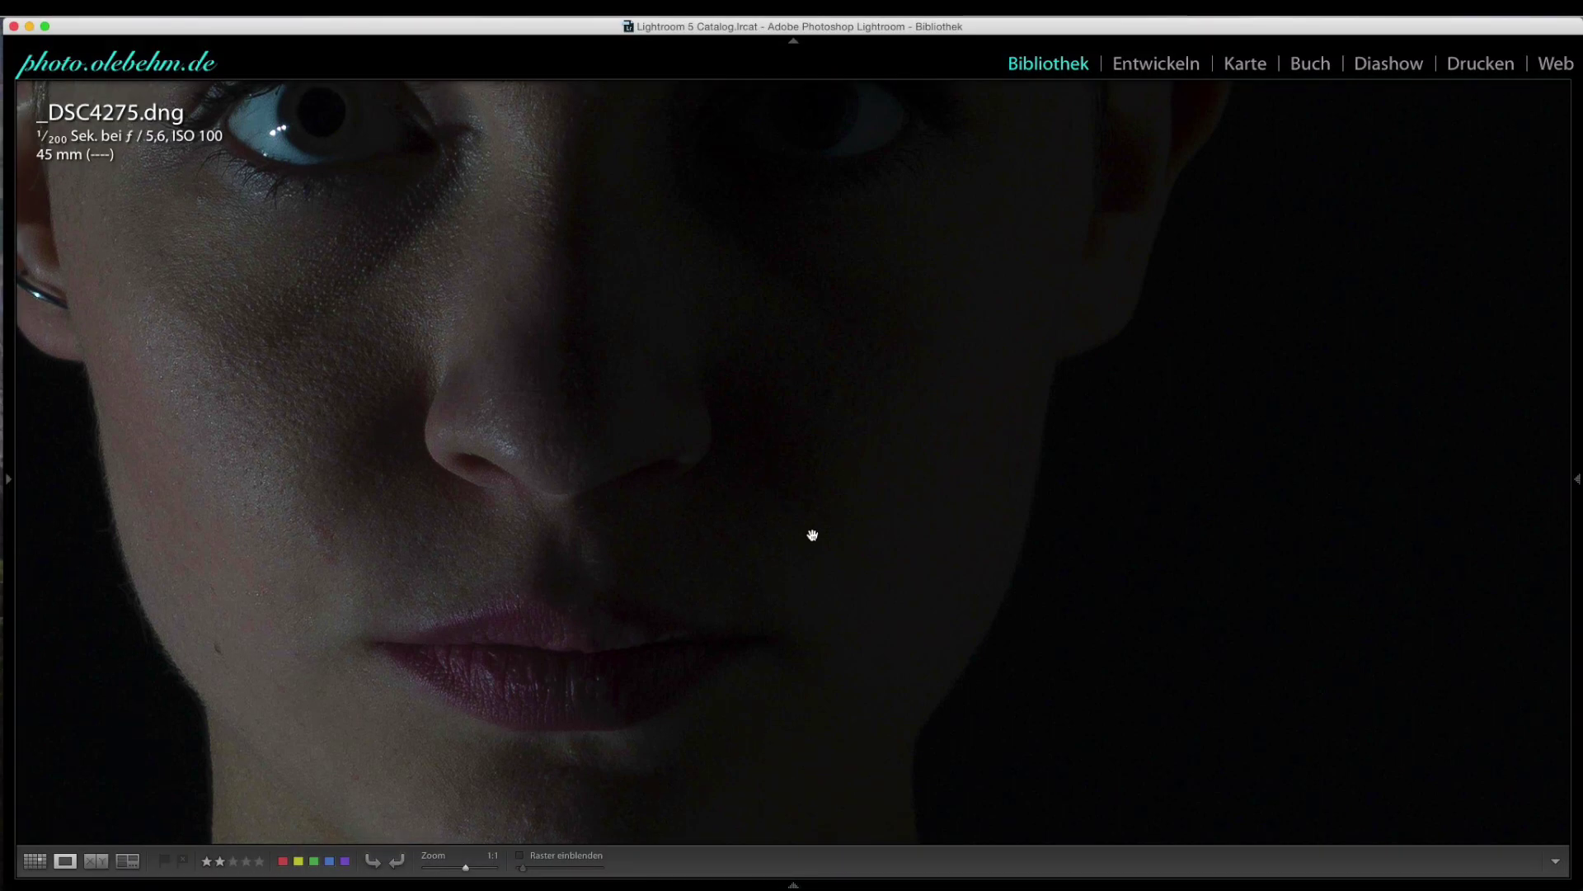
pyautogui.click(814, 536)
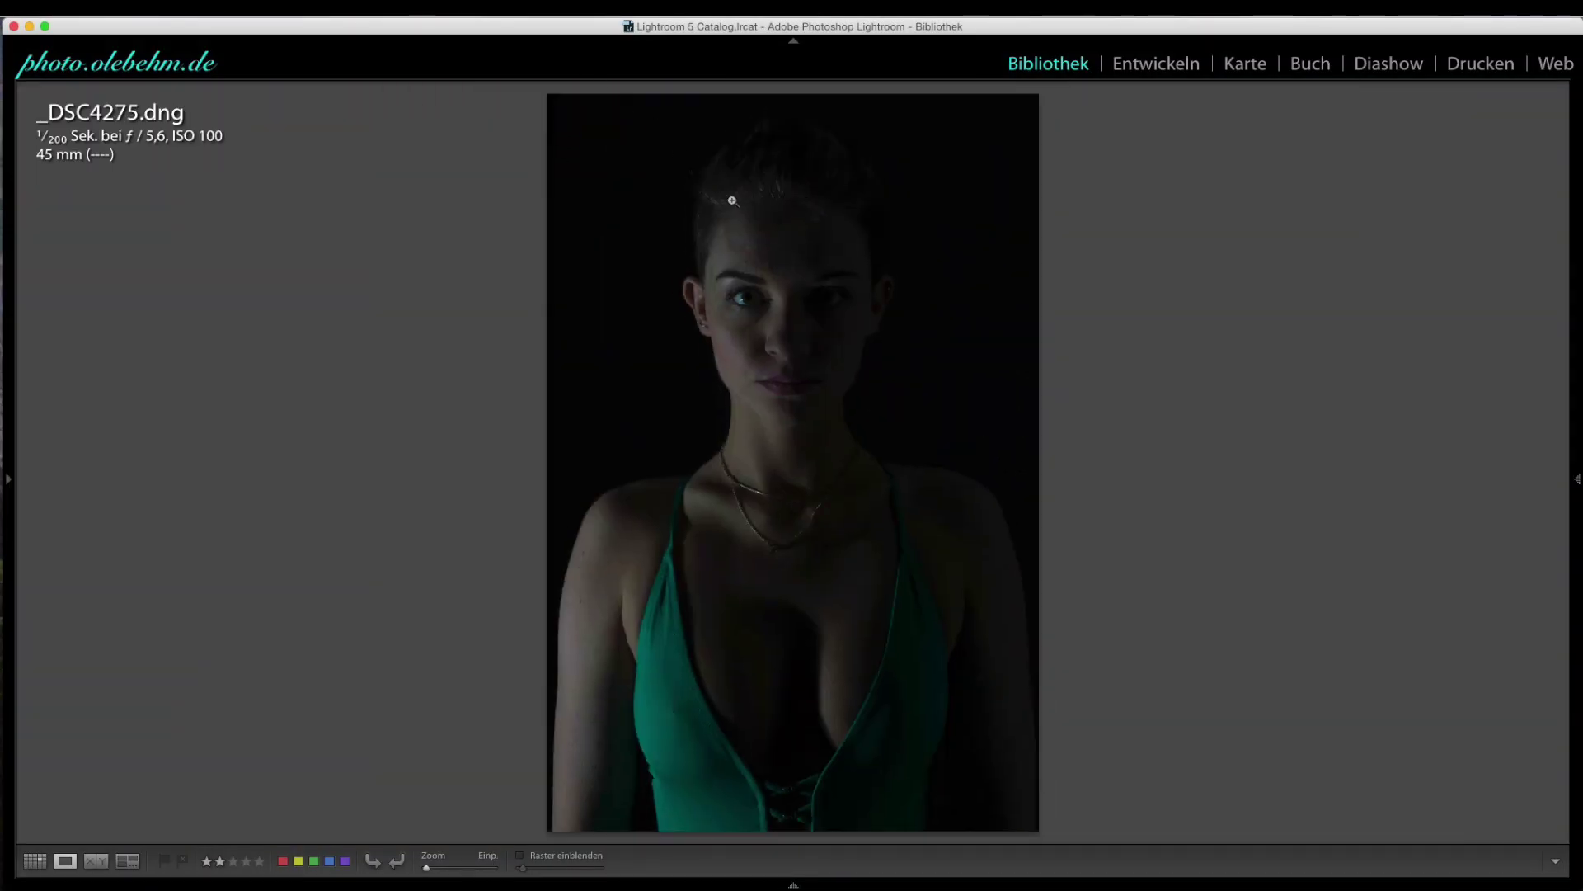
pyautogui.click(745, 256)
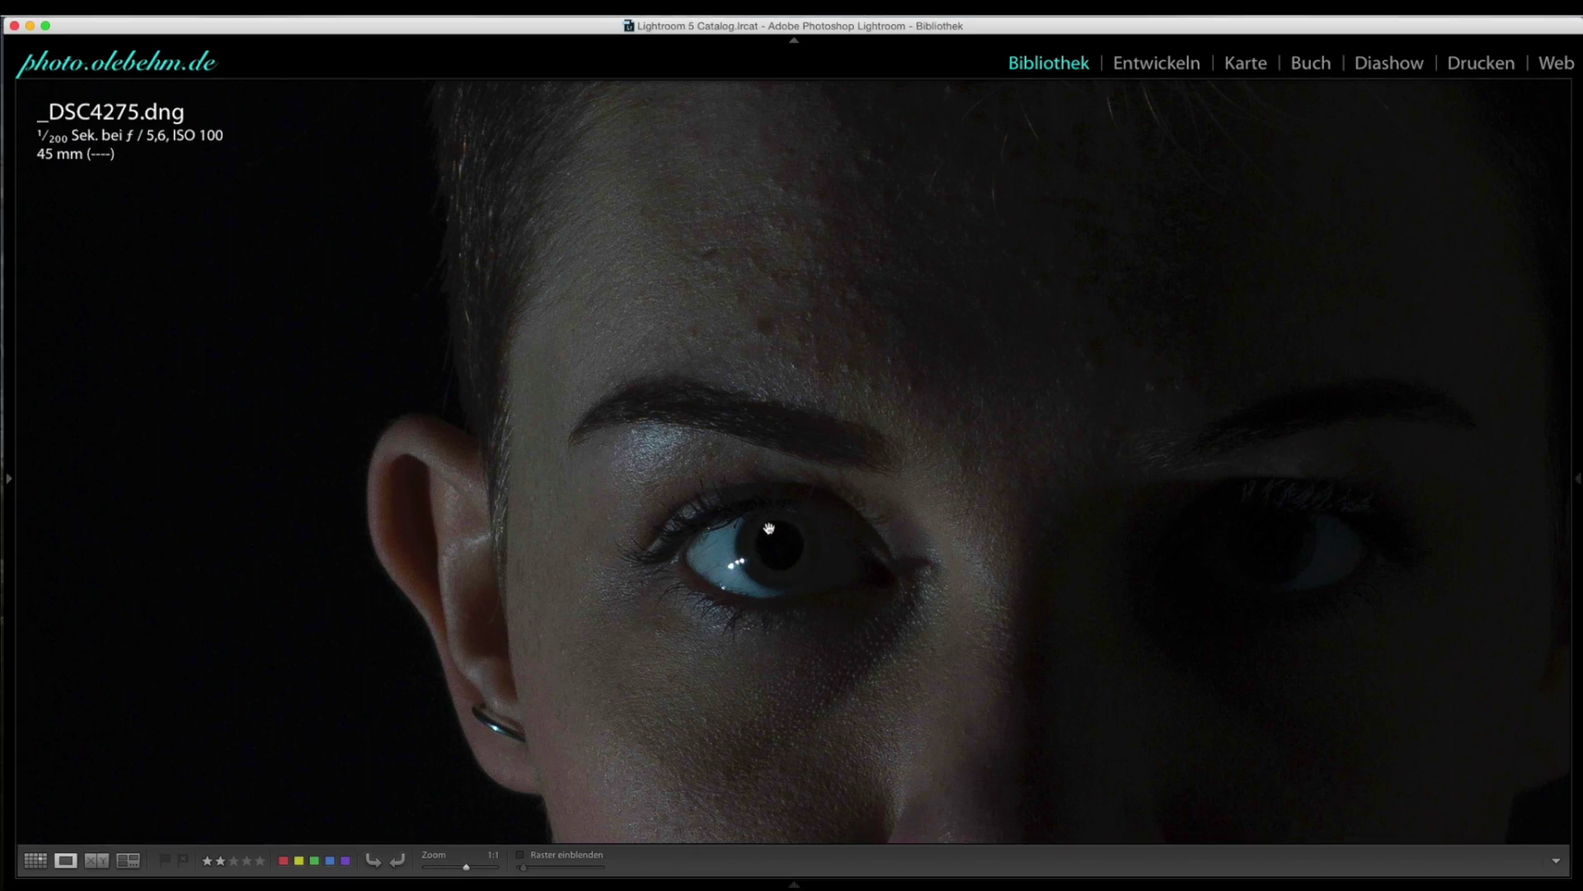
pyautogui.click(832, 356)
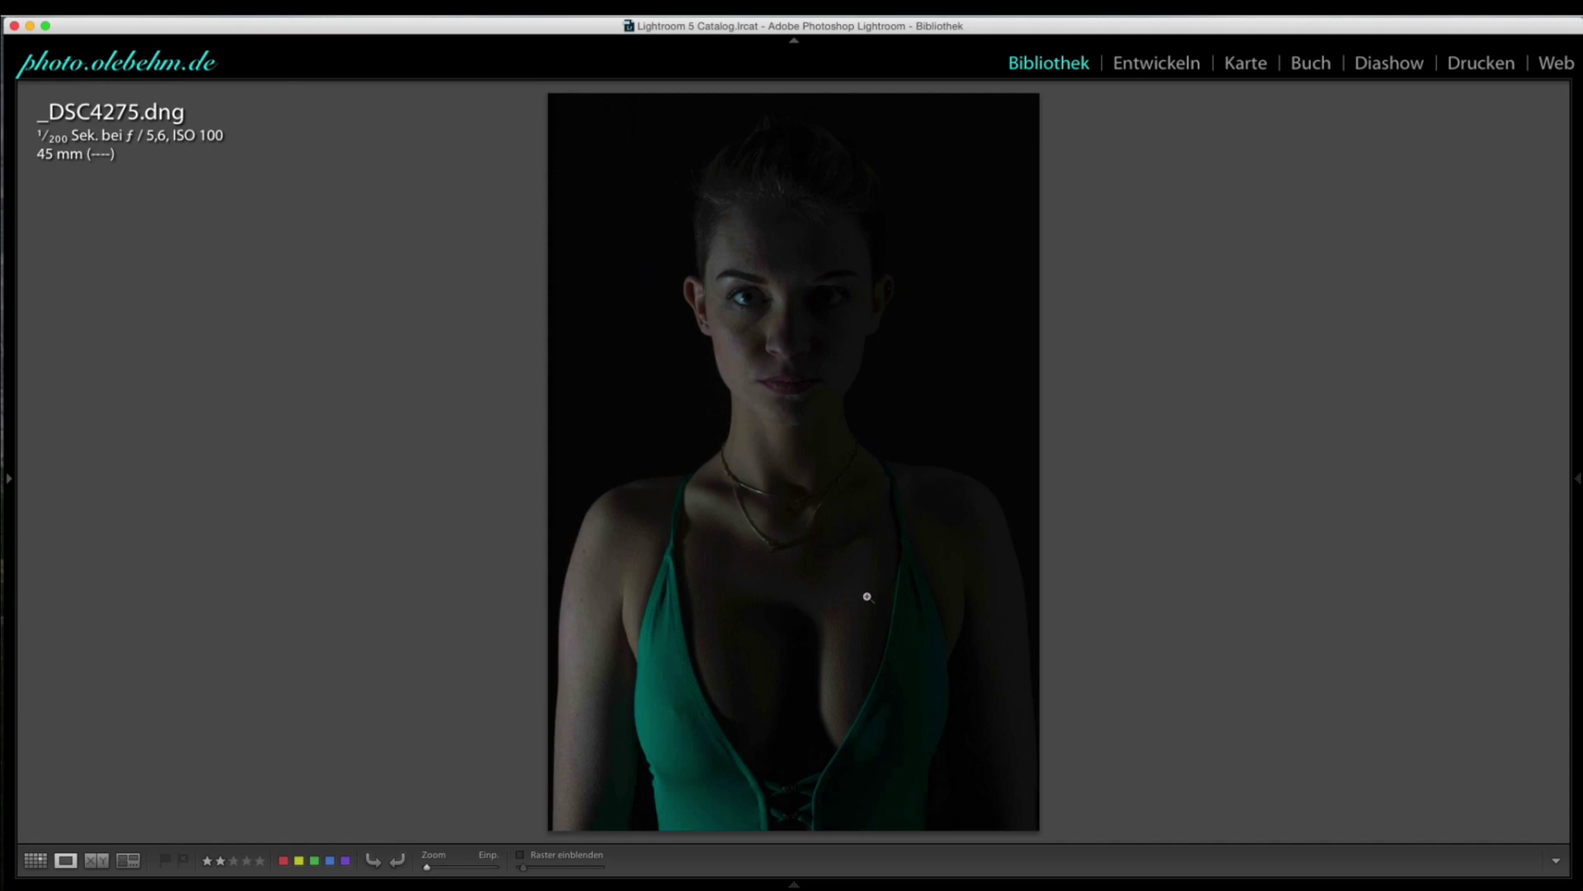
# Advance to the Licht Setup.psd lighting diagram, then to the brighter _DSC4275-Bearbeitet.tif edit.
pyautogui.press('Right')
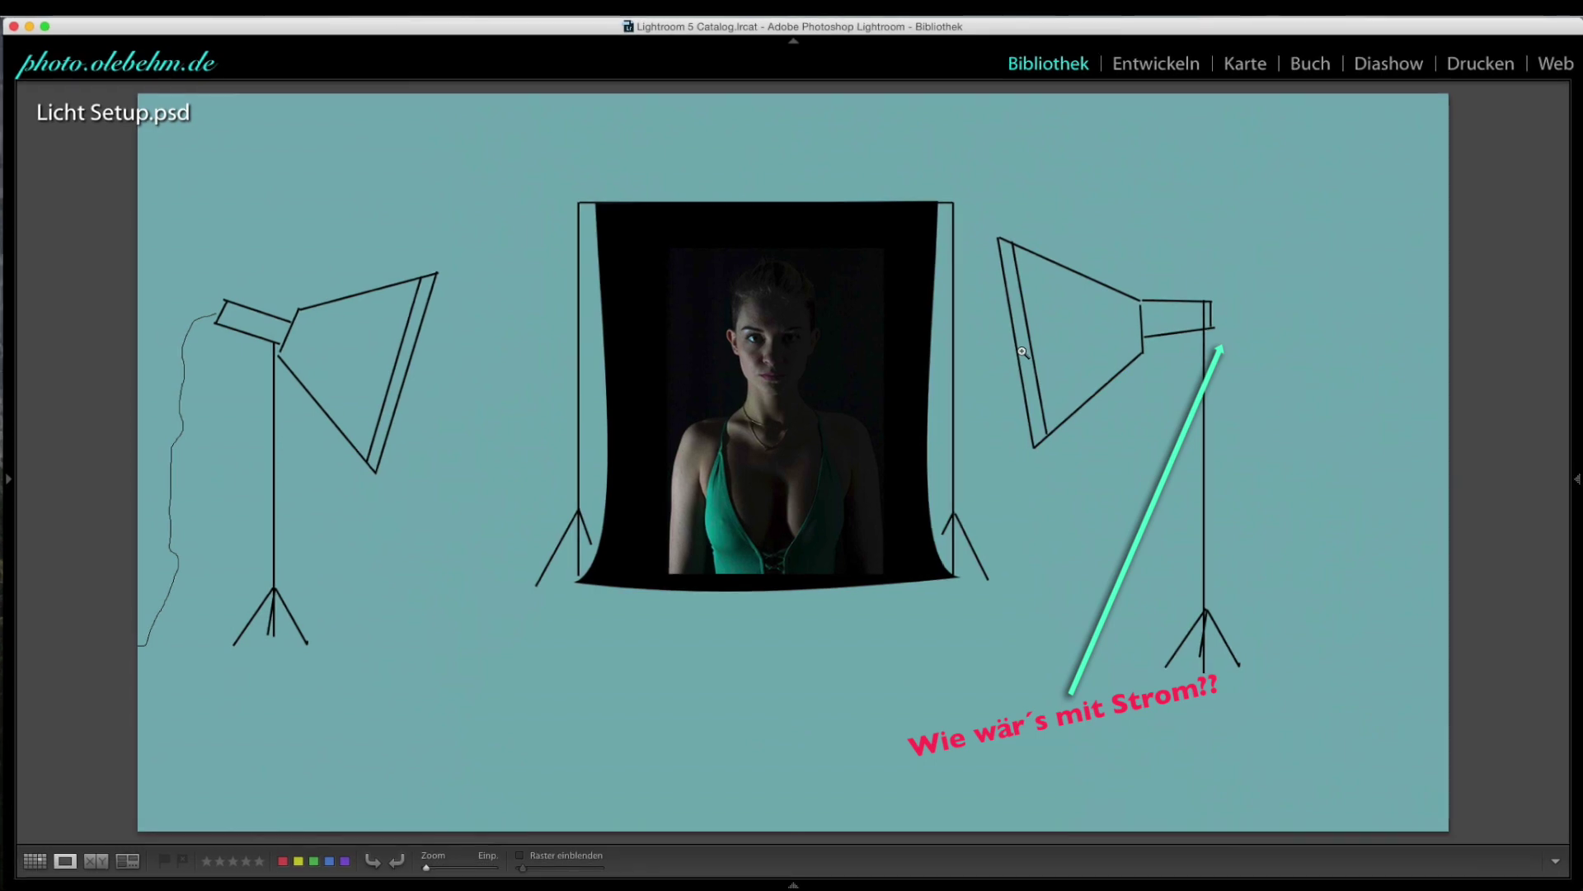
pyautogui.press('Right')
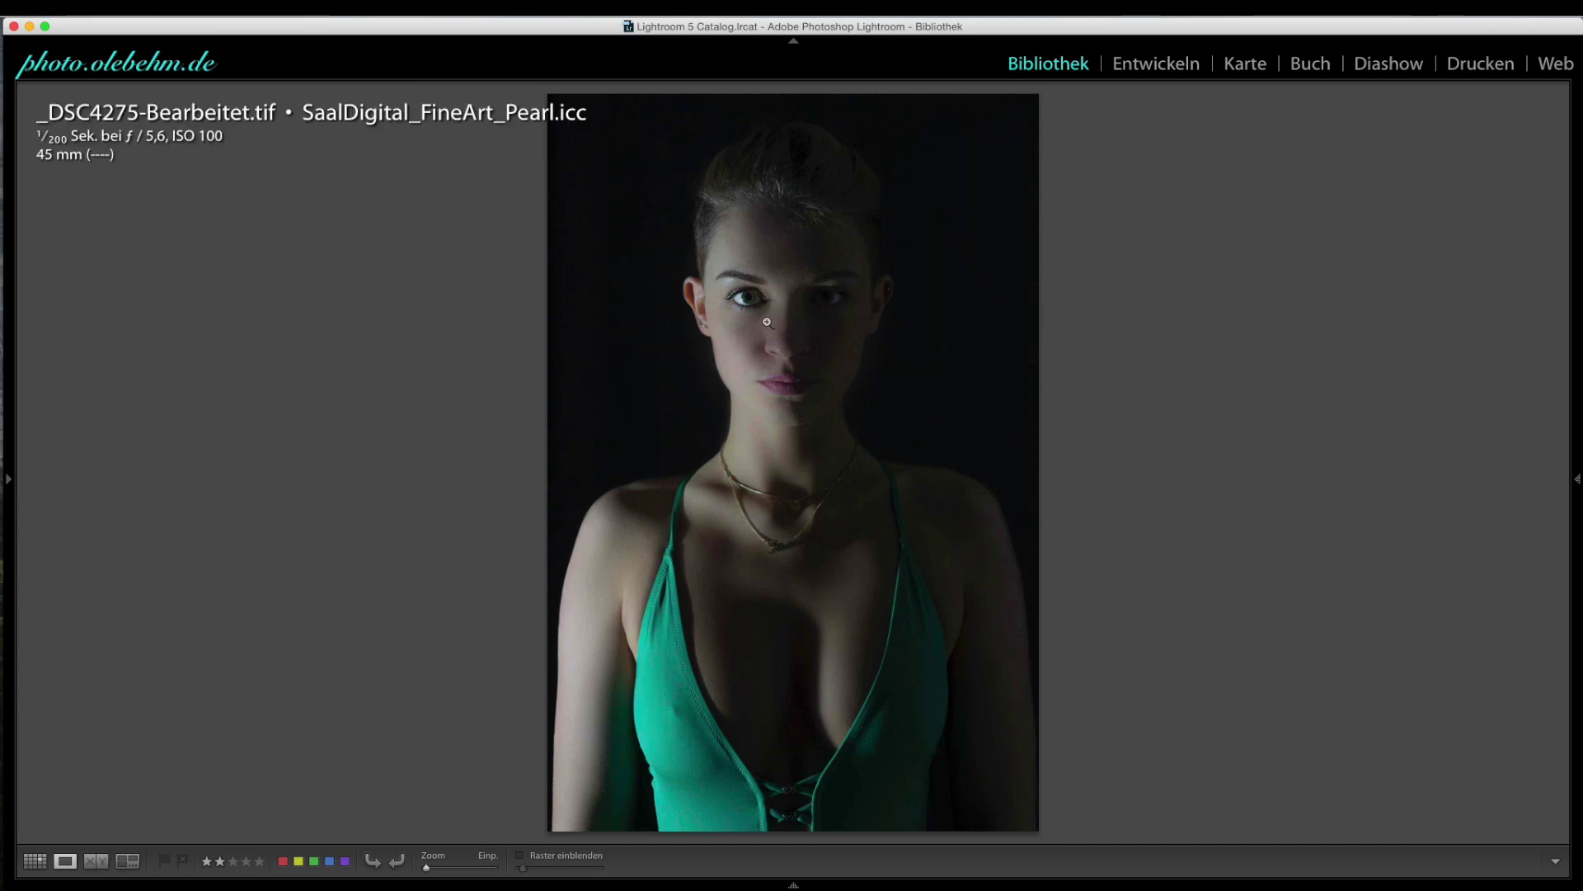
# Inspect the model's eye at 1:1 in _DSC4275-Bearbeitet.tif, then return to the whole portrait.
pyautogui.click(758, 296)
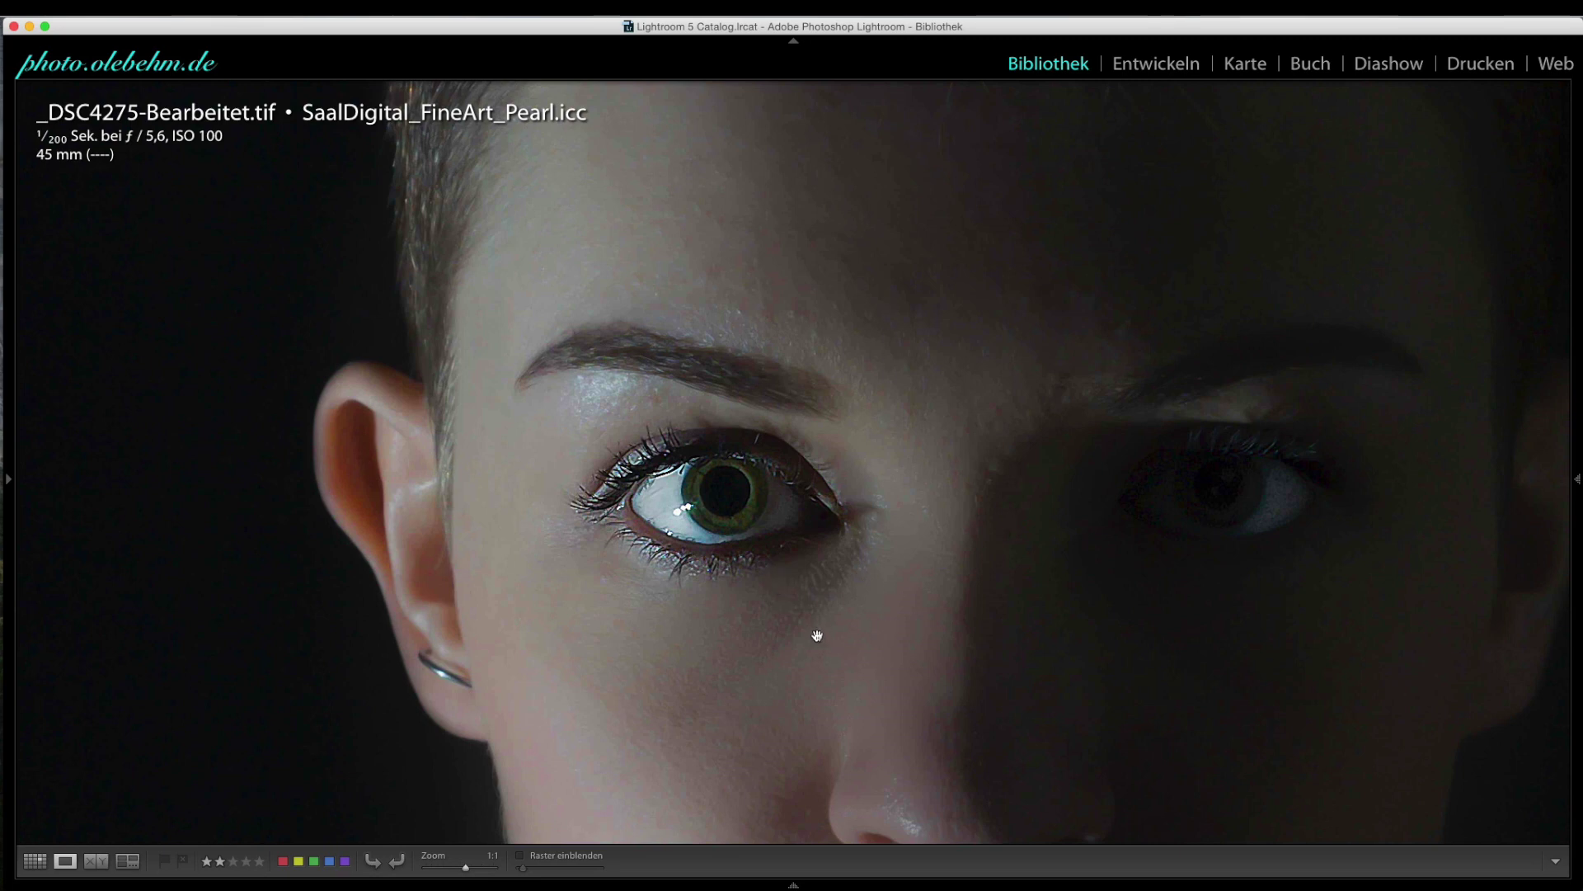
pyautogui.click(838, 424)
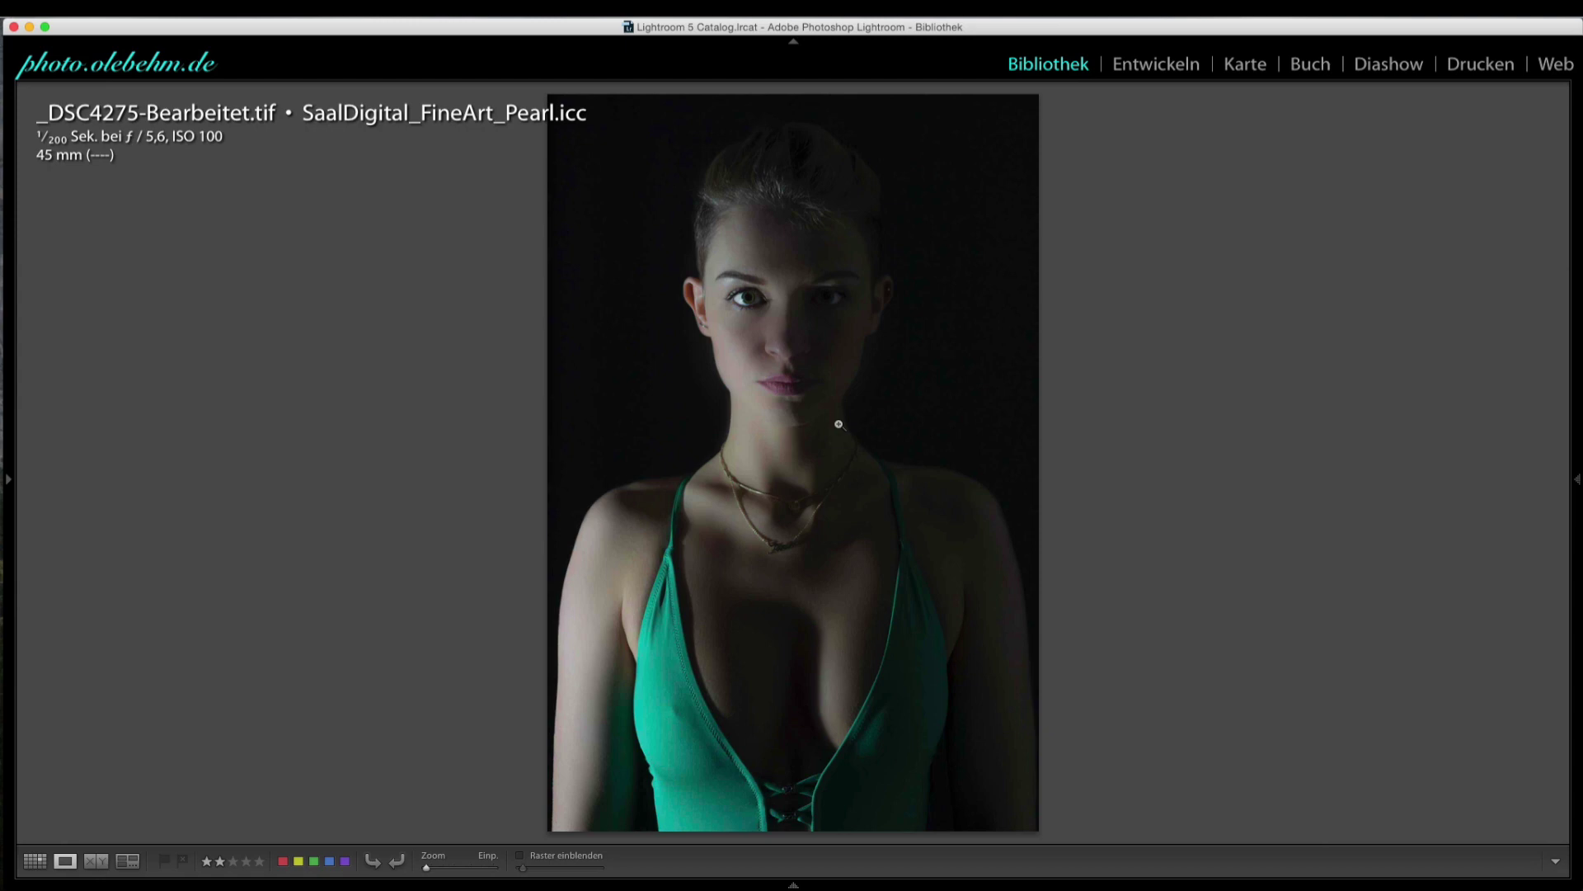
pyautogui.press('Right')
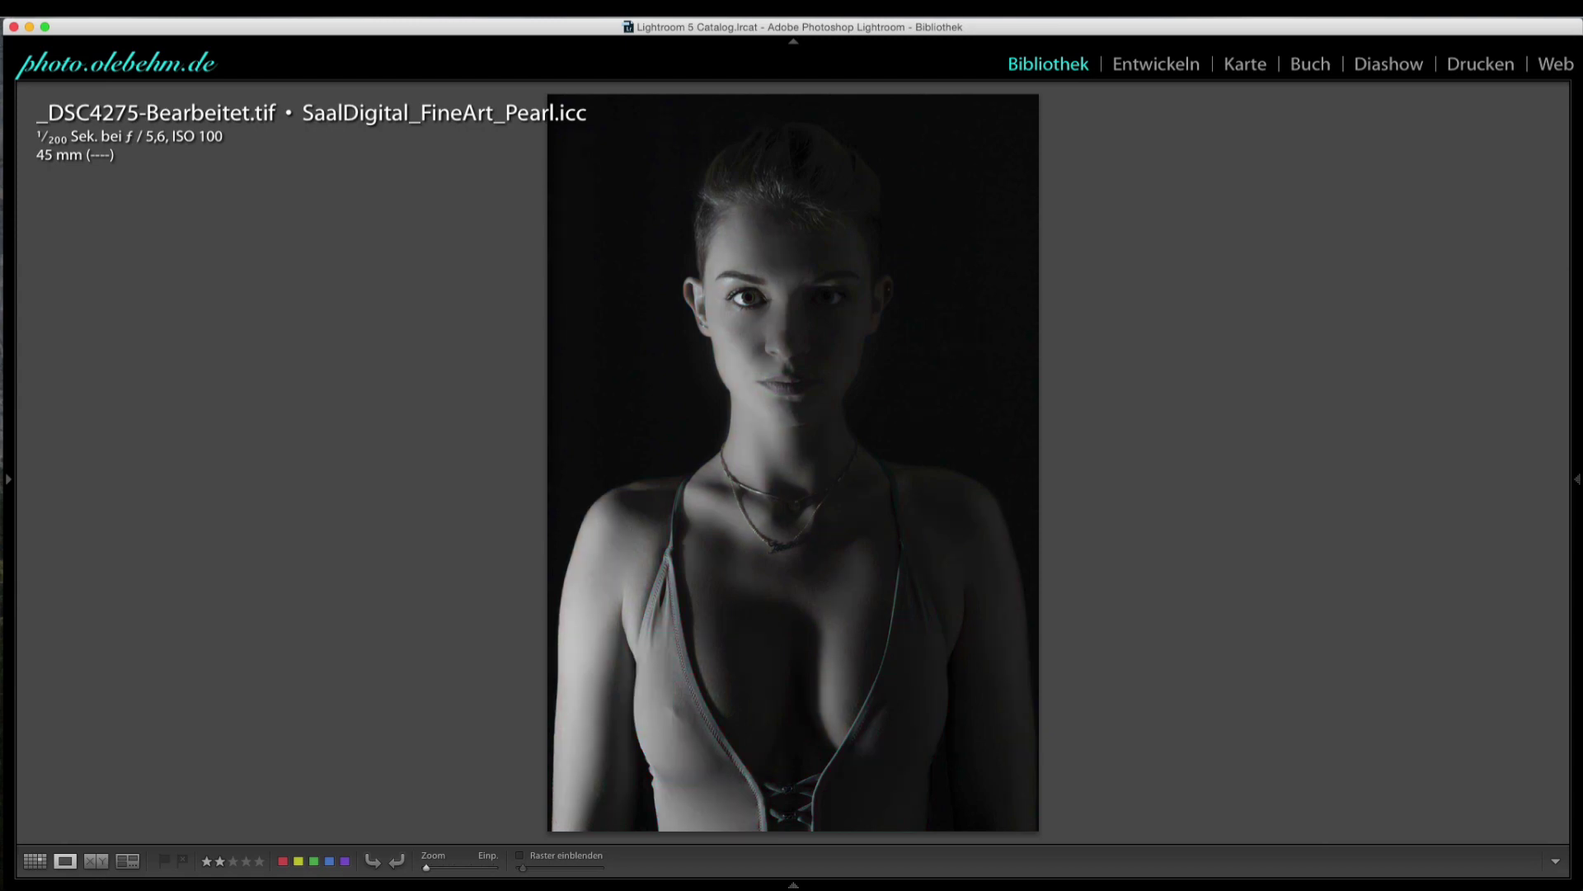